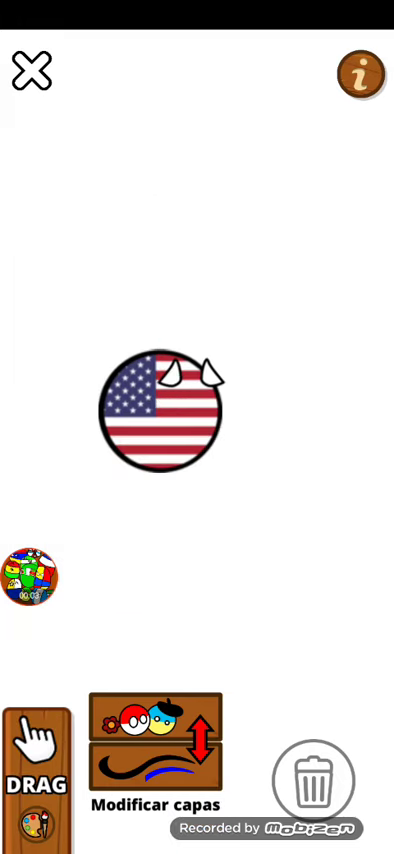
Step: Animate the USA ball's eyes, then draw and erase a black letter shape beside it
drag(31, 576, 31, 372)
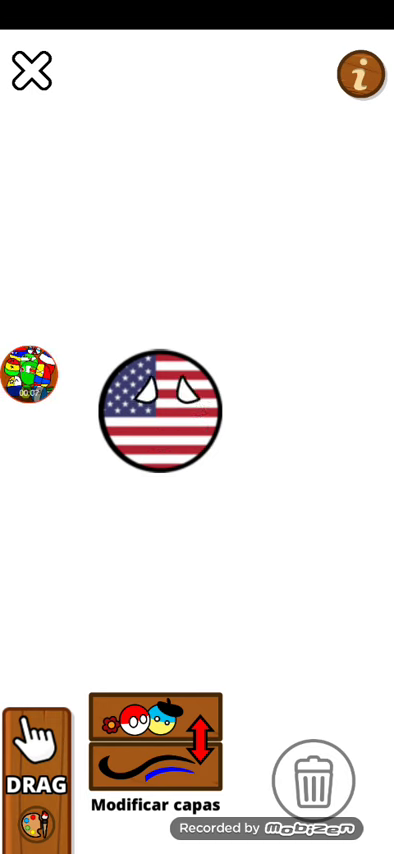
click(31, 373)
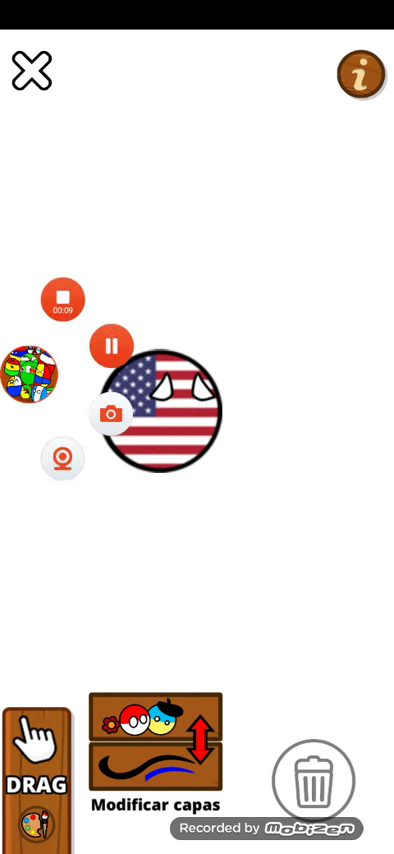
click(31, 373)
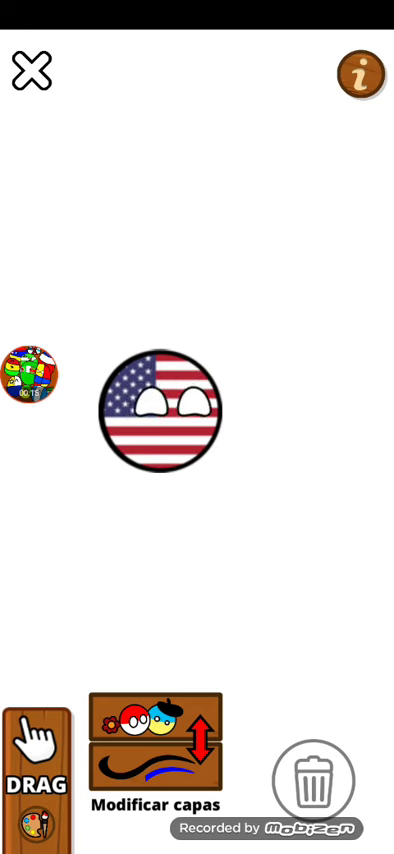
click(31, 373)
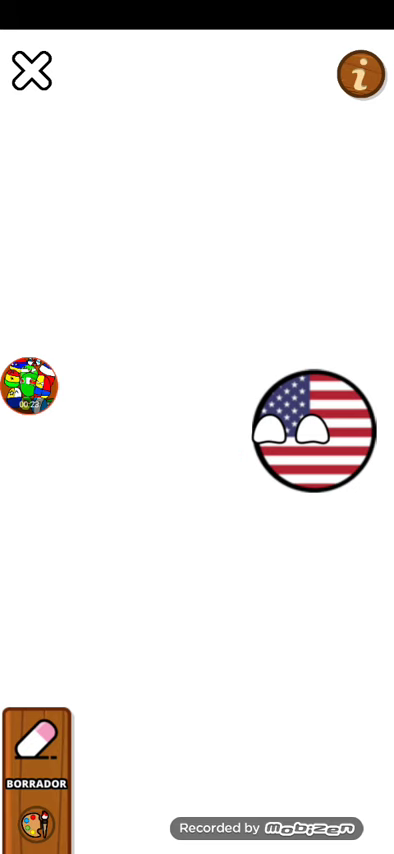
Step: Add a Canada ball above the USA ball, next to the drawn black square
click(31, 386)
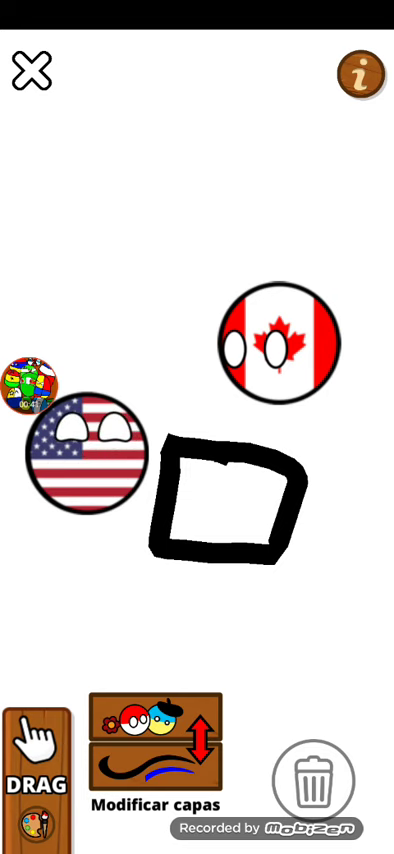
Step: Trash the USA ball and its eyes, and drag the Canada ball to the left edge
drag(88, 460, 305, 685)
drag(95, 428, 313, 770)
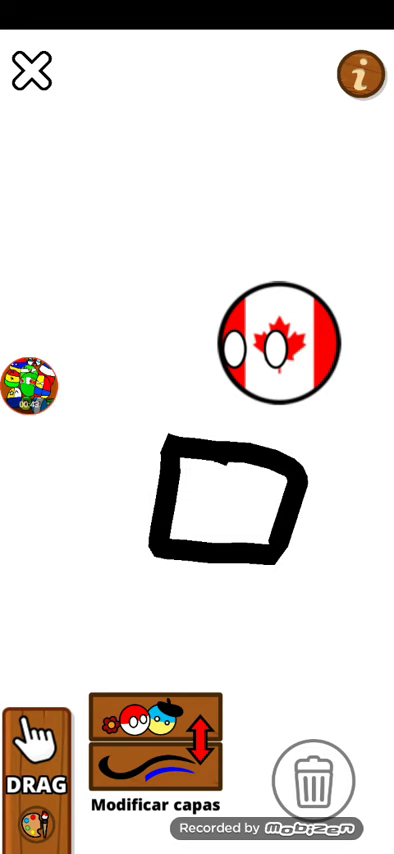
drag(255, 345, 242, 335)
drag(280, 345, 75, 410)
Step: Put the eyes back on the Canada ball and settle it lower on the black square
mouse_move(242, 338)
mouse_down()
mouse_move(80, 415)
mouse_move(86, 339)
mouse_up()
mouse_move(62, 415)
mouse_down()
mouse_move(105, 460)
mouse_move(80, 445)
mouse_up()
drag(86, 339, 95, 450)
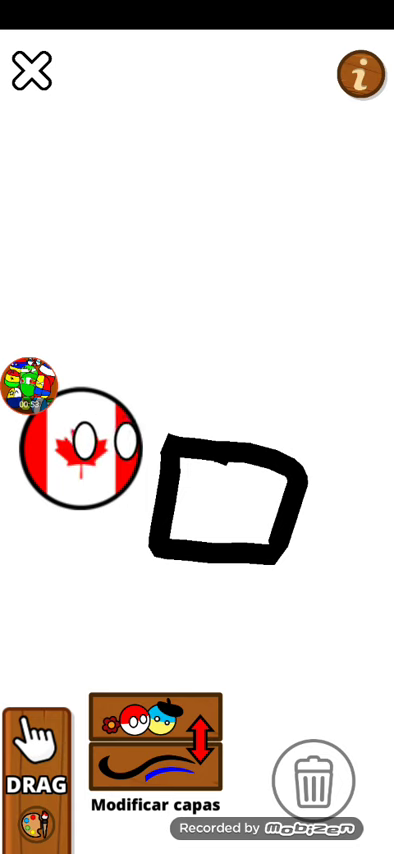
drag(105, 432, 97, 408)
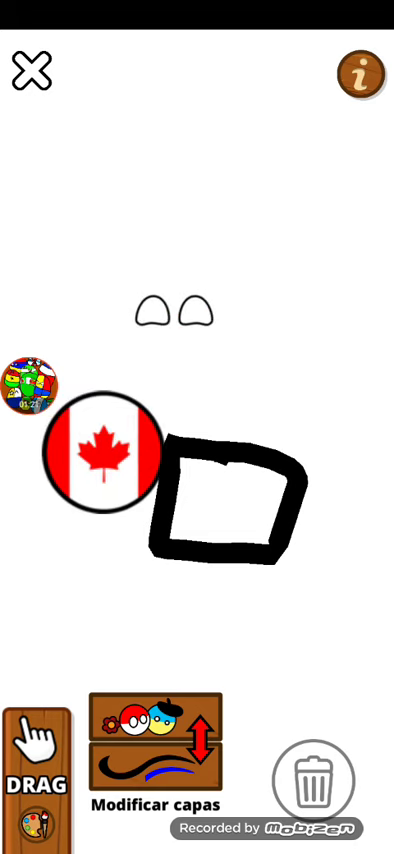
Step: Move Canada above the letter with eyes looking down, and bring back the USA ball
drag(80, 450, 220, 293)
drag(175, 310, 195, 265)
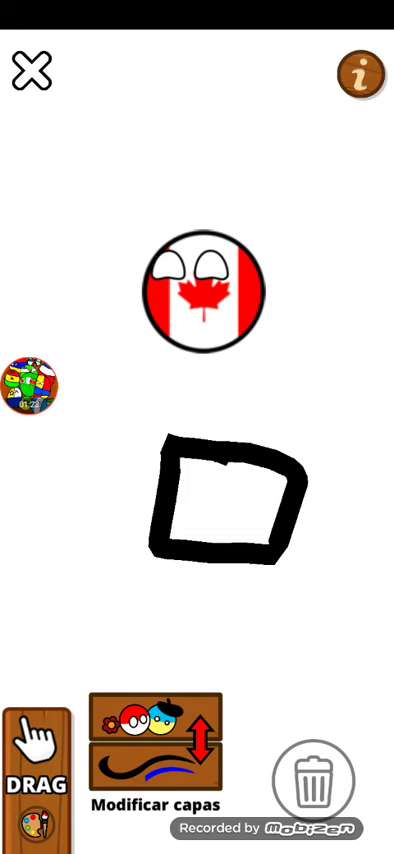
click(76, 485)
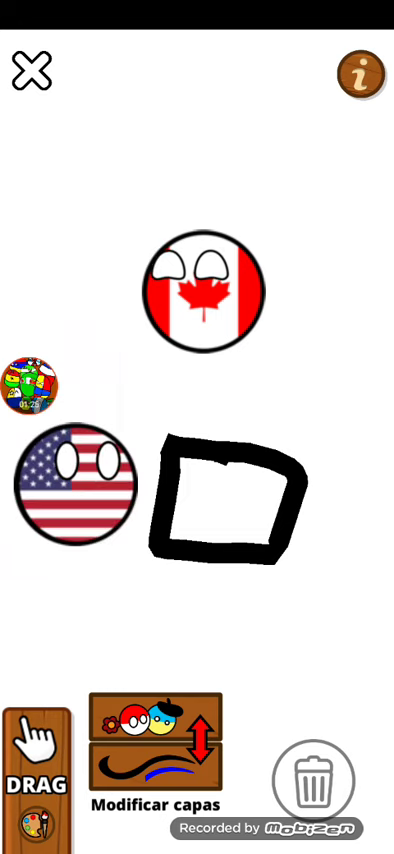
mouse_move(195, 265)
mouse_down()
mouse_move(200, 310)
mouse_move(200, 292)
mouse_up()
Step: Animate the glances: USA looks right while Canada looks down, then up-left
mouse_move(87, 460)
mouse_down()
mouse_move(102, 490)
mouse_move(88, 495)
mouse_move(92, 468)
mouse_up()
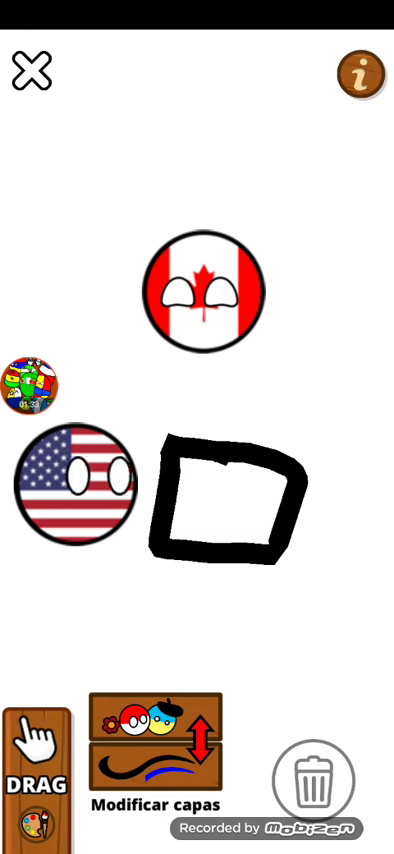
drag(200, 290, 204, 318)
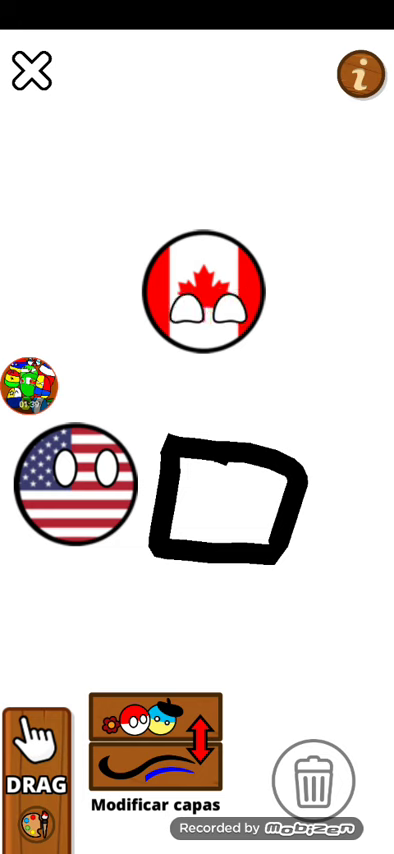
drag(204, 312, 185, 275)
mouse_move(86, 470)
mouse_down()
mouse_move(70, 467)
mouse_move(82, 480)
mouse_up()
drag(185, 275, 190, 300)
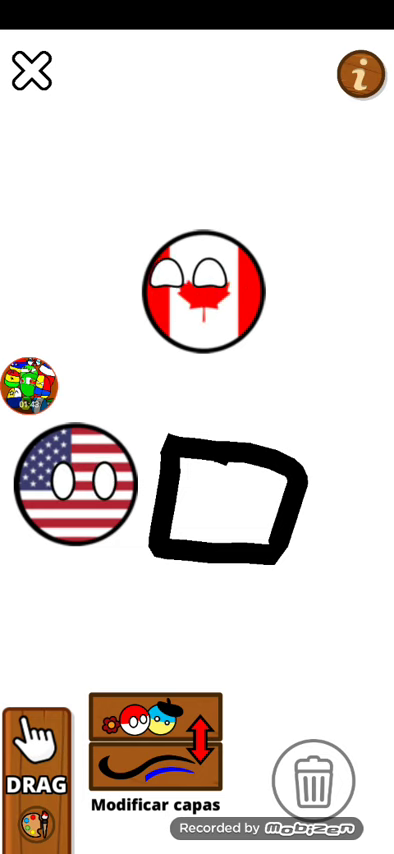
Step: Have USA look up and Canada glance left, then move USA up toward Canada
mouse_move(82, 480)
mouse_down()
mouse_move(97, 438)
mouse_move(75, 468)
mouse_move(70, 466)
mouse_up()
mouse_move(192, 287)
mouse_down()
mouse_move(180, 300)
mouse_move(204, 288)
mouse_move(218, 298)
mouse_up()
drag(92, 468, 92, 447)
drag(218, 298, 190, 290)
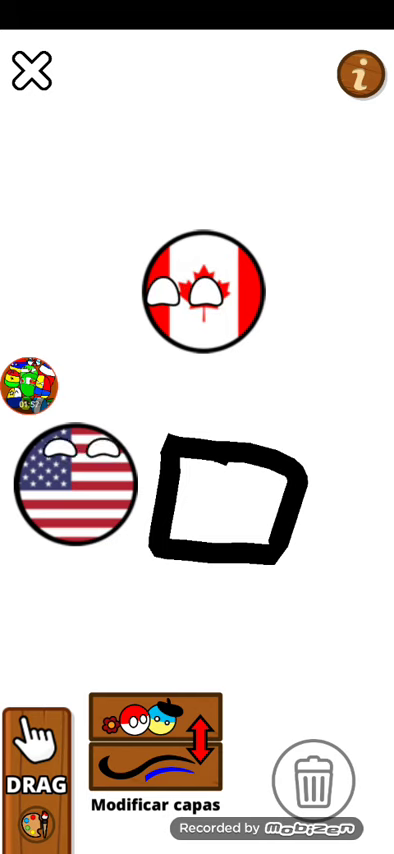
mouse_move(77, 485)
mouse_down()
mouse_move(108, 365)
mouse_move(20, 360)
mouse_up()
Step: Push USA off the edge, make the Poland ball glance right, and slide it to the right edge
mouse_move(190, 290)
mouse_down()
mouse_move(60, 300)
mouse_move(20, 340)
mouse_move(296, 328)
mouse_move(280, 345)
mouse_up()
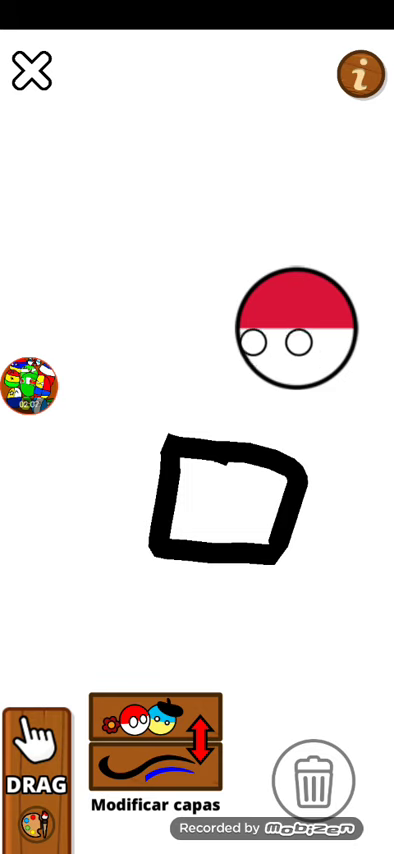
drag(280, 345, 280, 318)
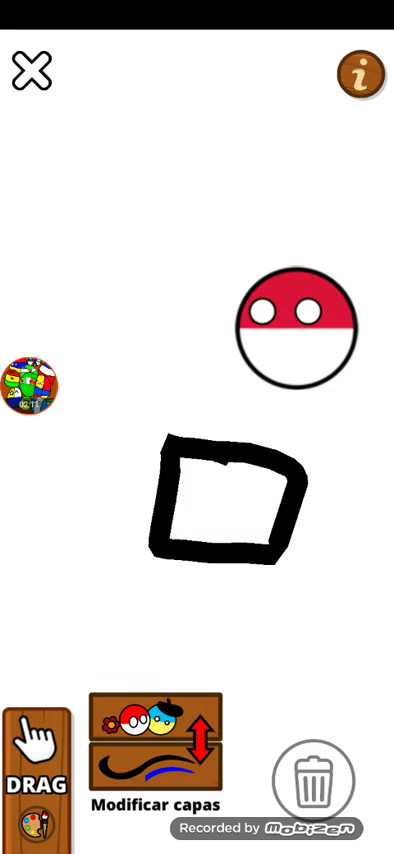
drag(283, 315, 330, 320)
drag(296, 330, 370, 340)
drag(320, 307, 360, 315)
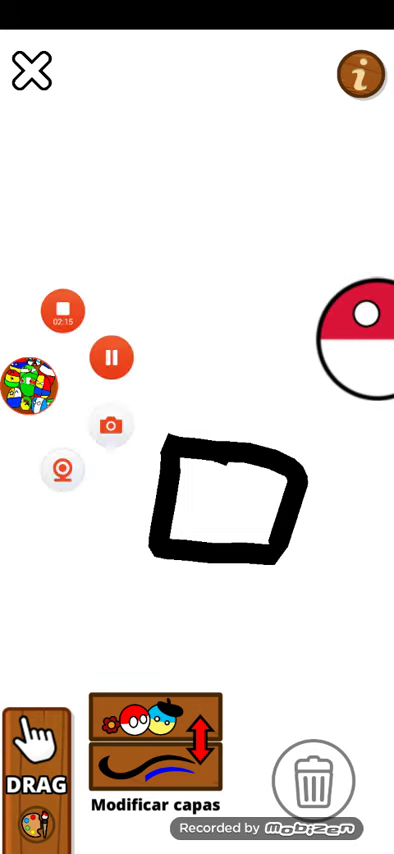